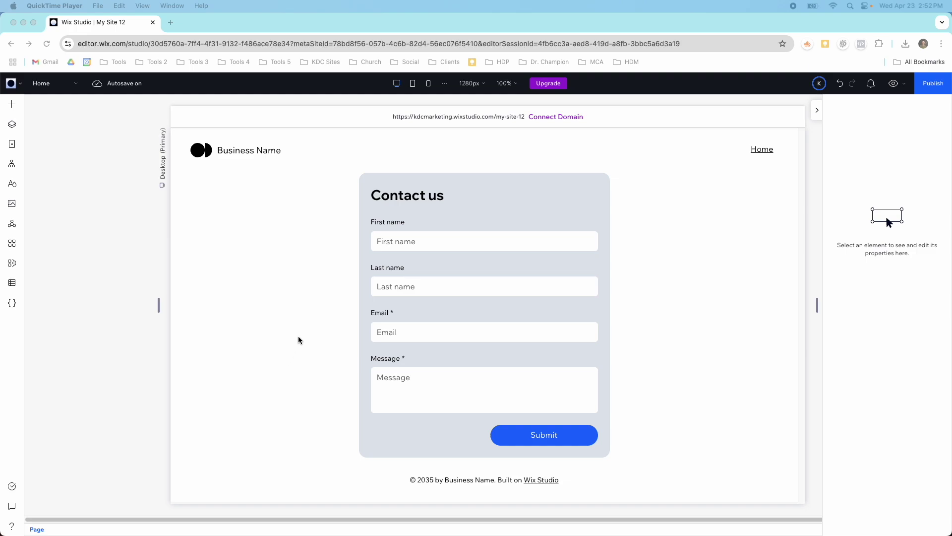
- Open the Site Pages panel from the Pages icon in the left toolbar
click(14, 147)
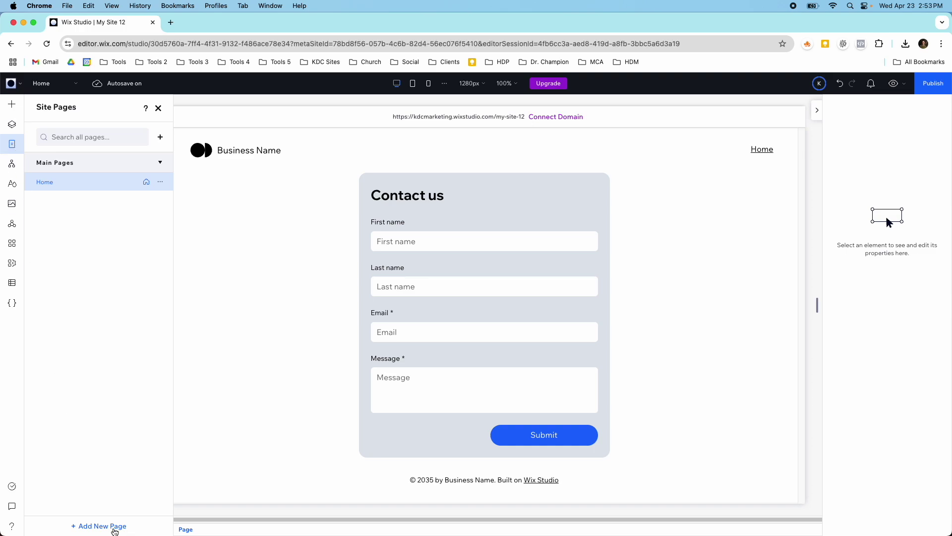
- Add a standard blank page to the site and name it 'Test'
click(111, 528)
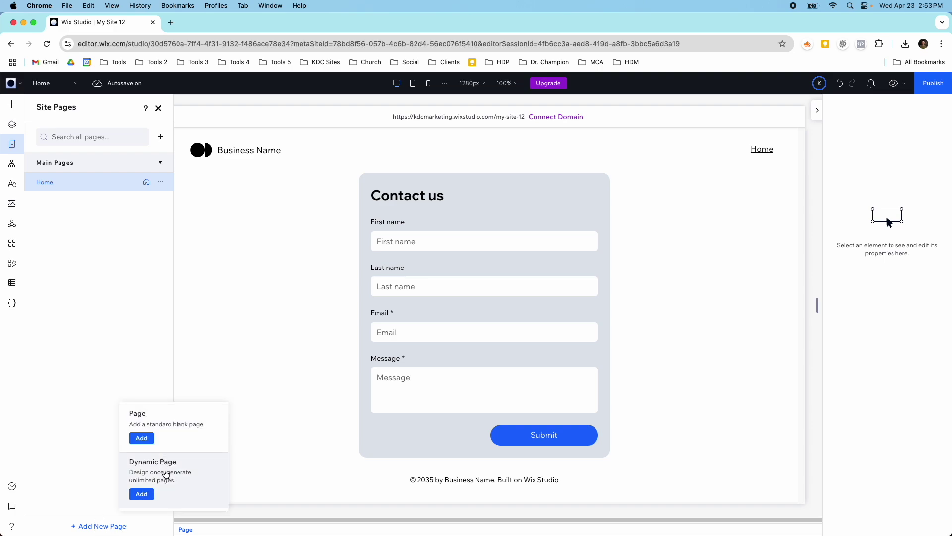
click(161, 139)
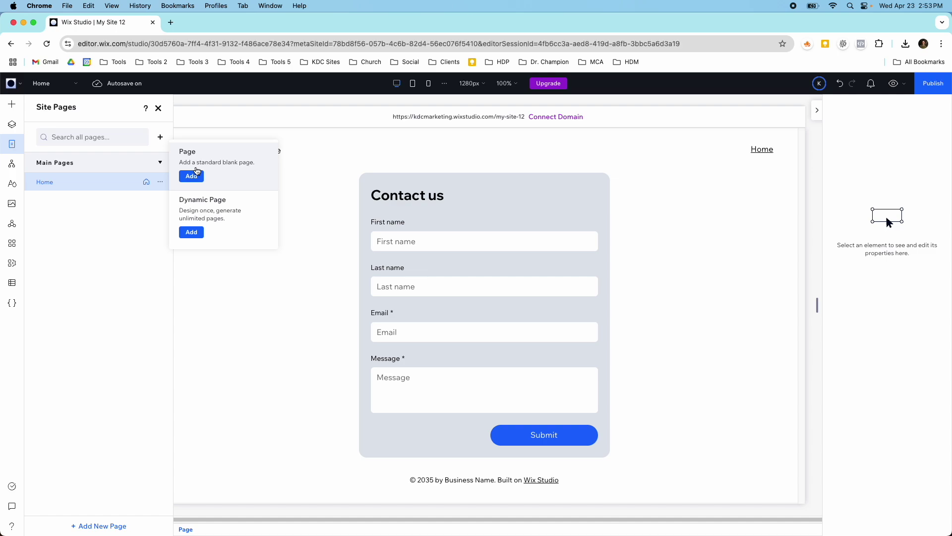
click(192, 177)
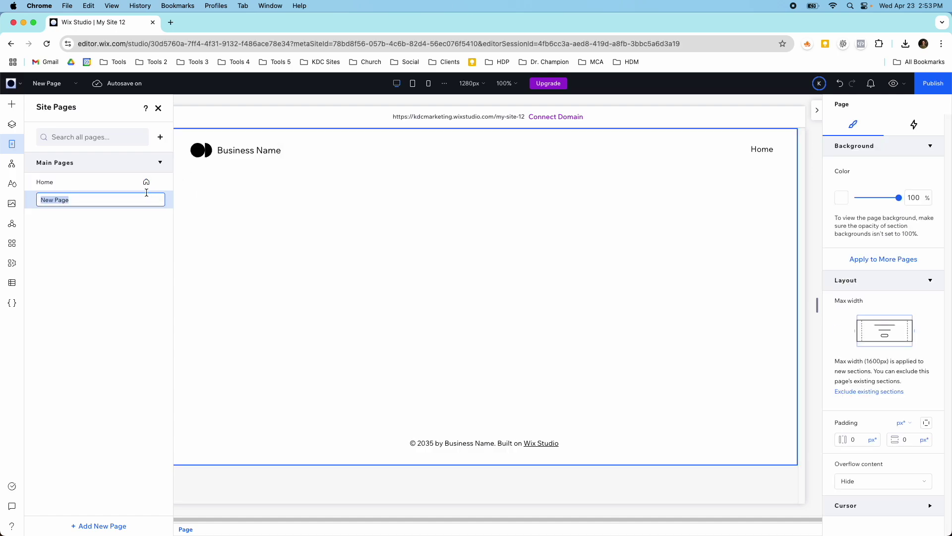
text(Test)
key(Return)
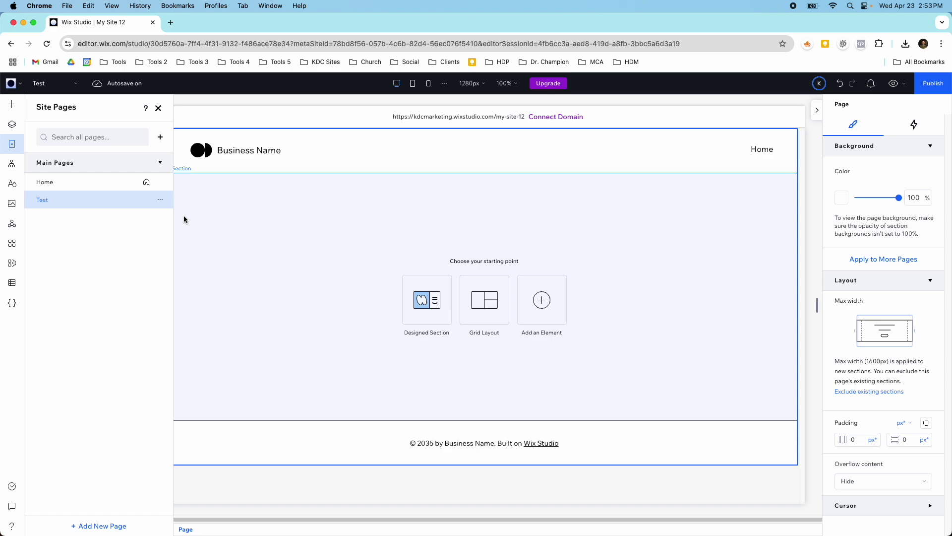
click(160, 200)
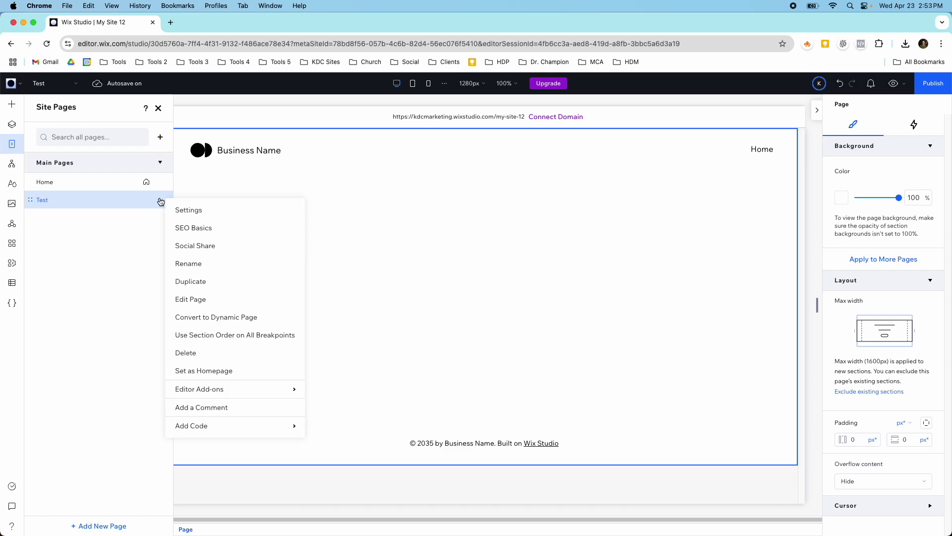
- In the Test page's SEO Basics, replace the URL slug 'blank' with 'test'
click(195, 229)
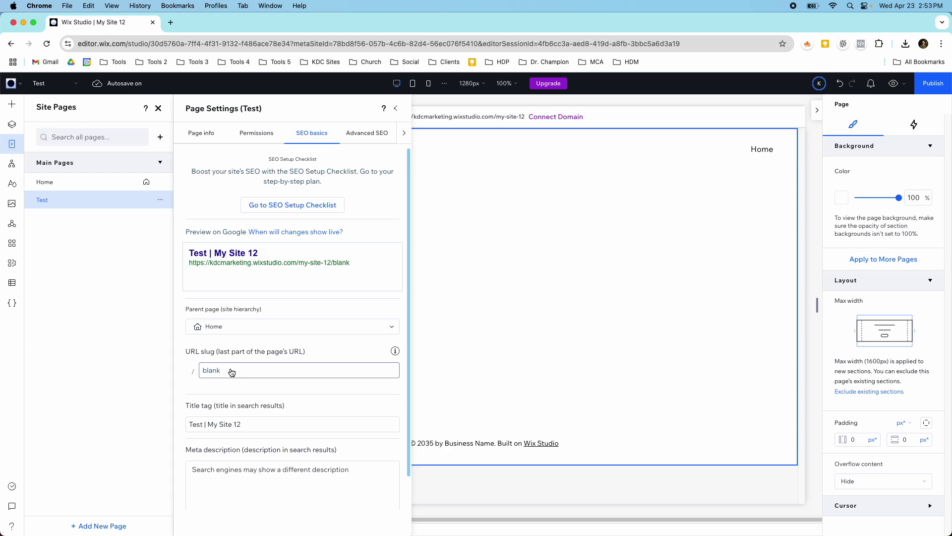
click(231, 369)
text(test)
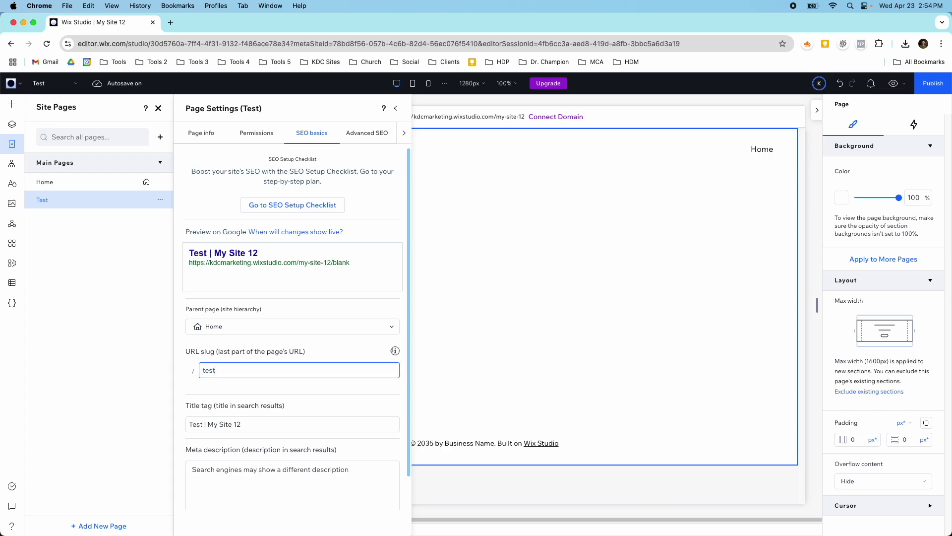
key(Return)
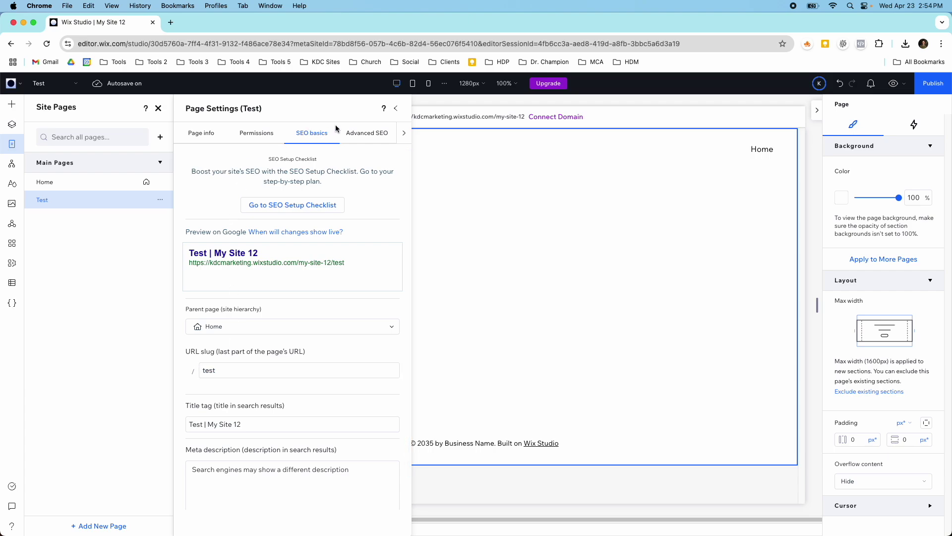
- Insert the first Hero wireframe layout ('Title Goes Here') into the Test page's empty section
click(396, 108)
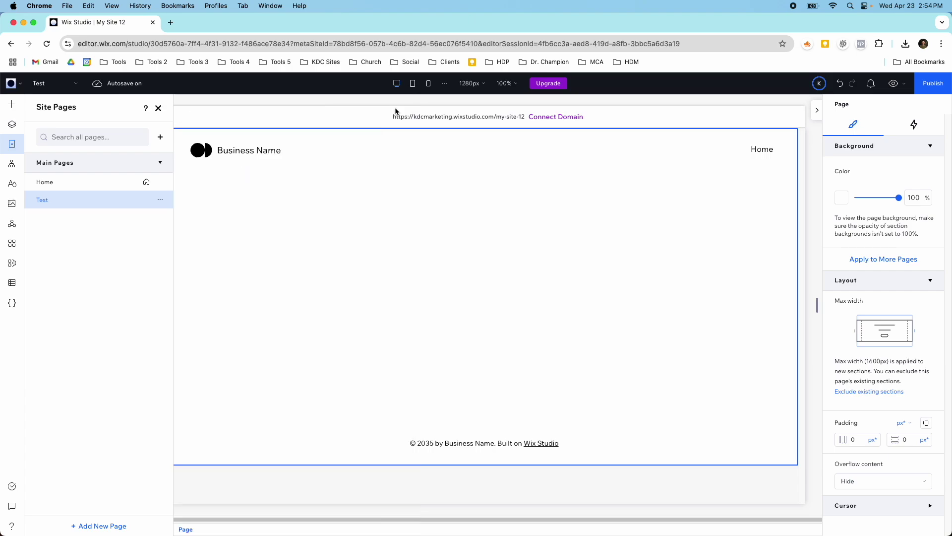
click(208, 206)
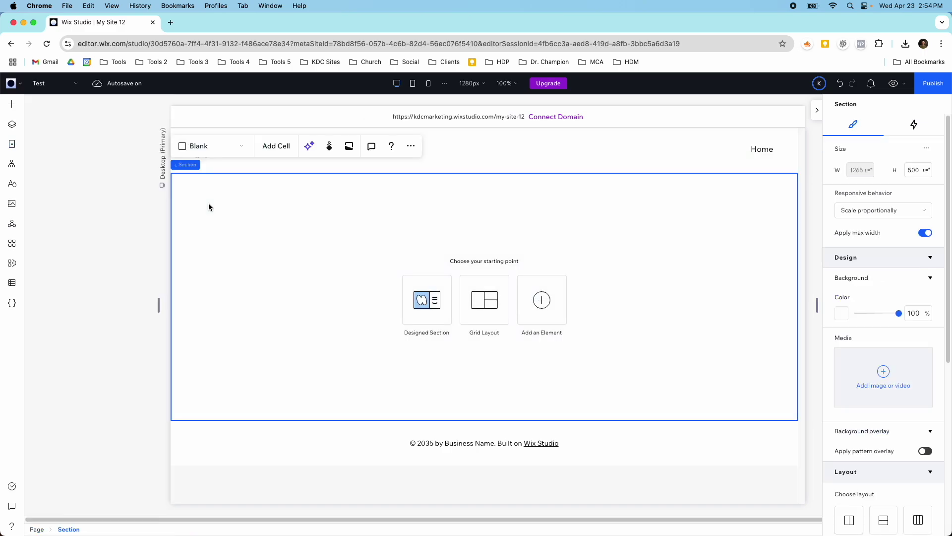
click(404, 305)
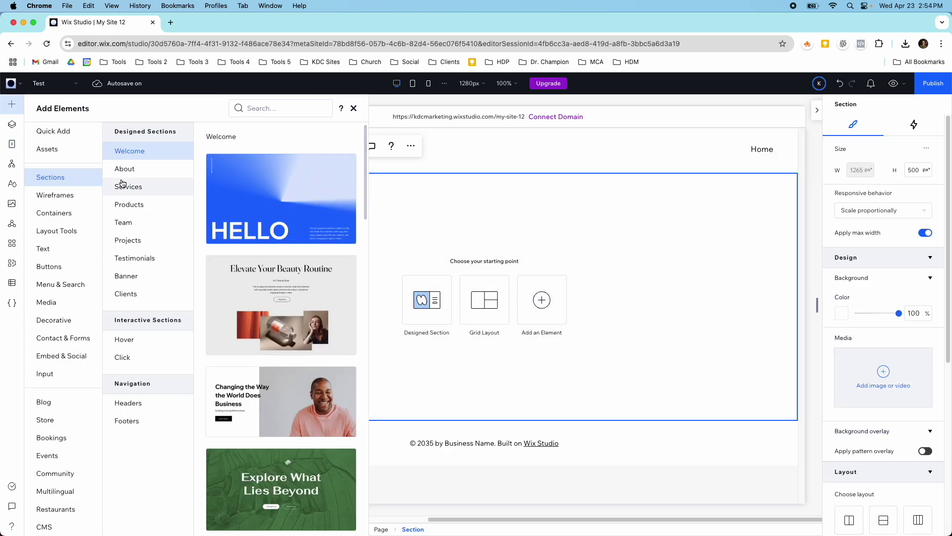
click(84, 196)
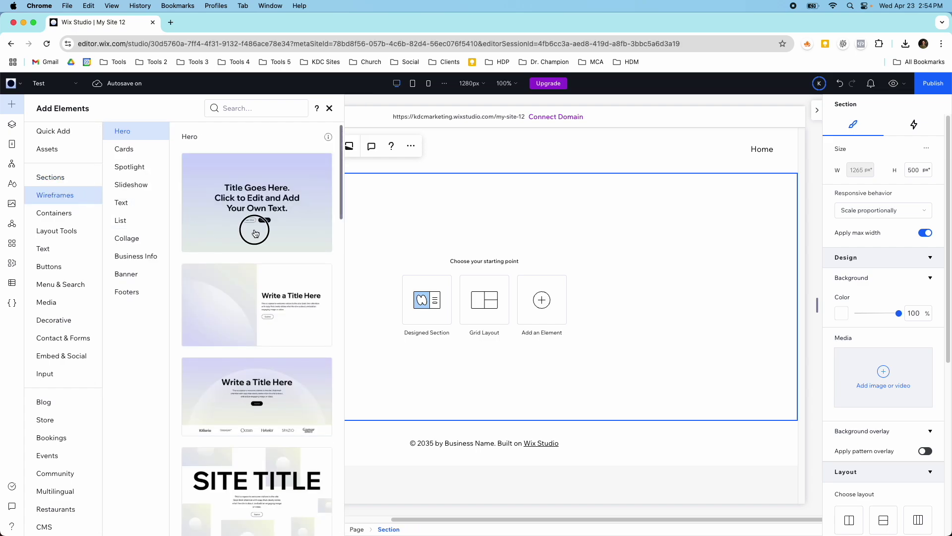
click(298, 234)
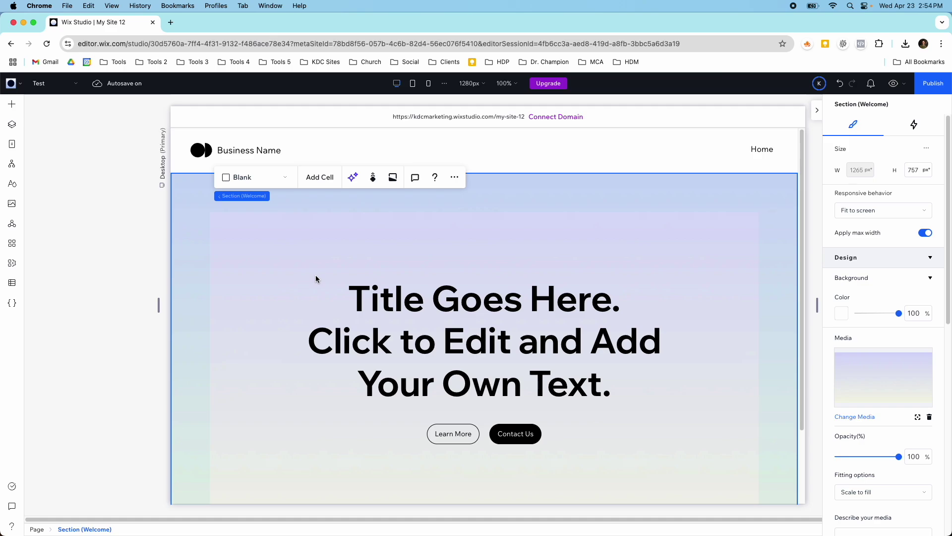
- Select the header's navigation menu and open Manage Menu, which lists only Home
click(715, 154)
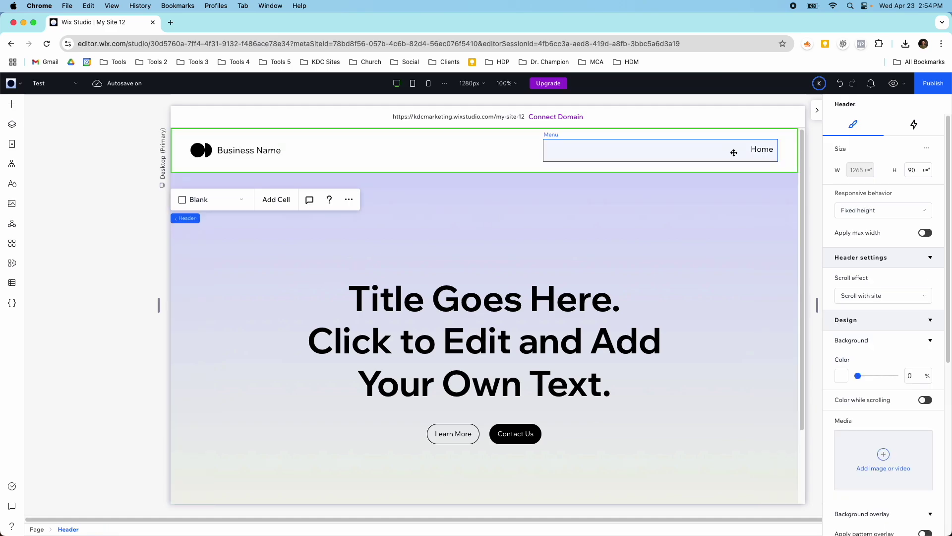
click(733, 153)
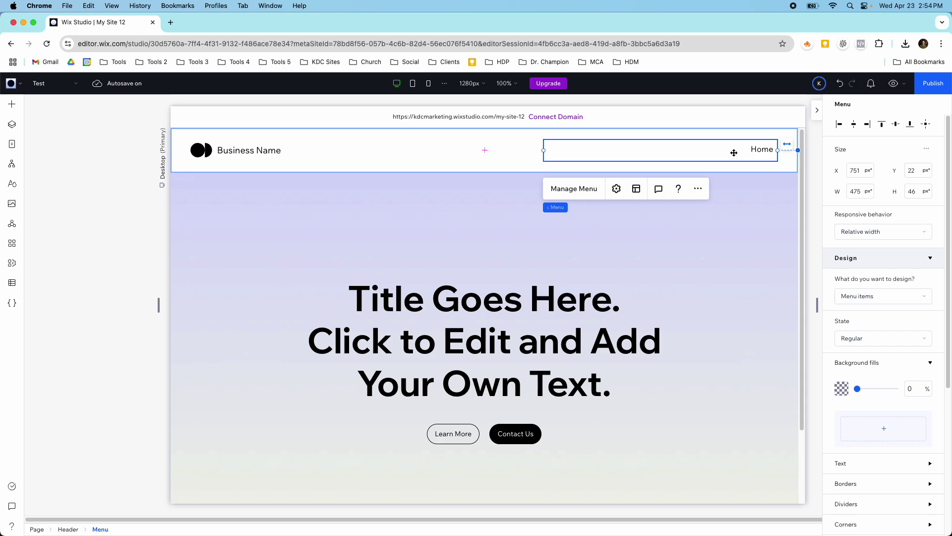
click(12, 144)
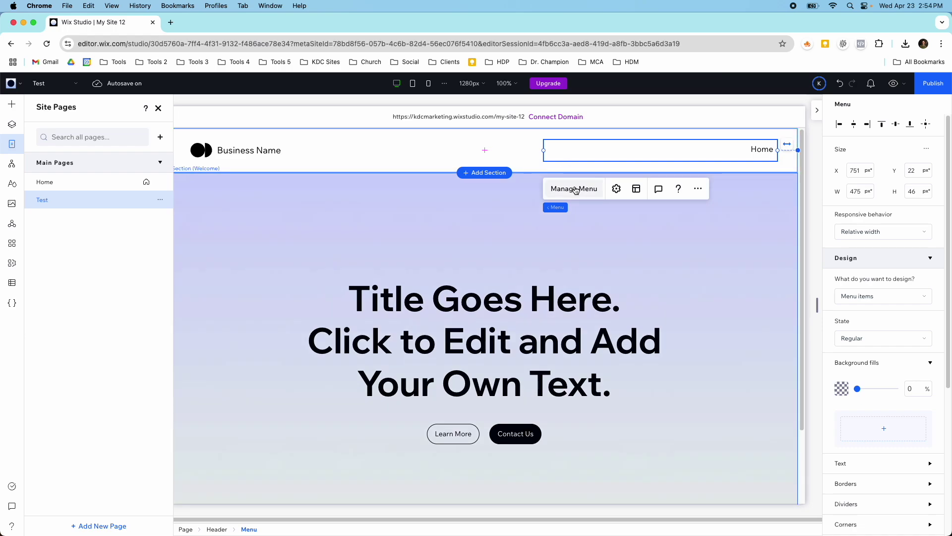
click(575, 193)
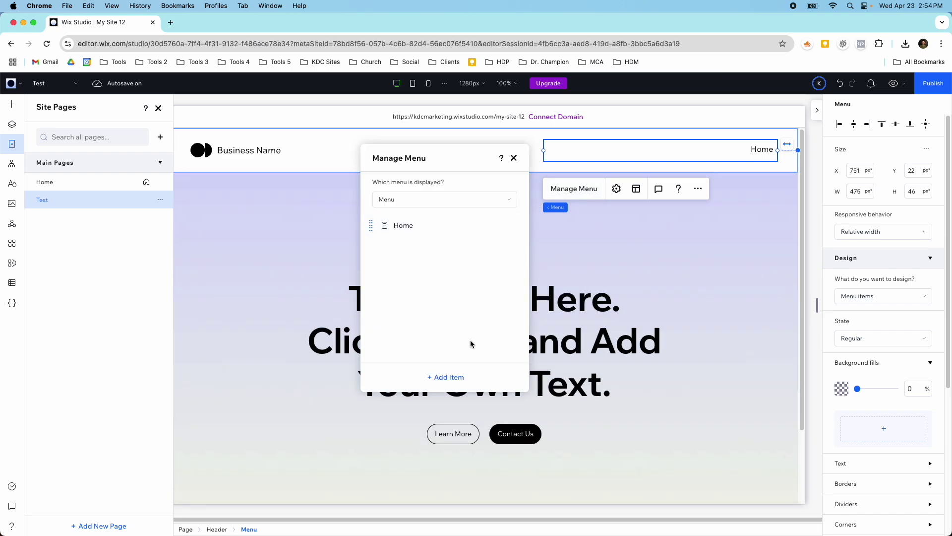
- Add the Test page from Main pages to the header menu beside Home
click(455, 377)
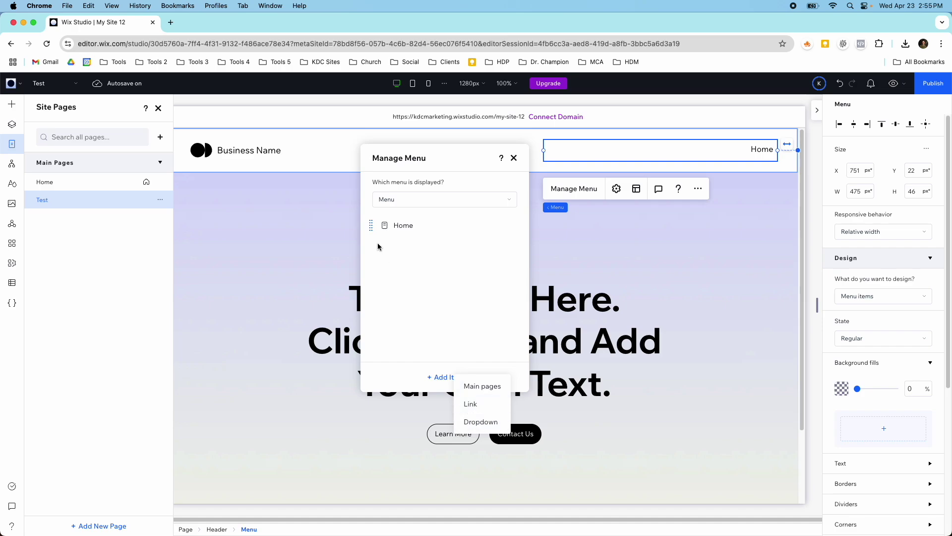
click(486, 390)
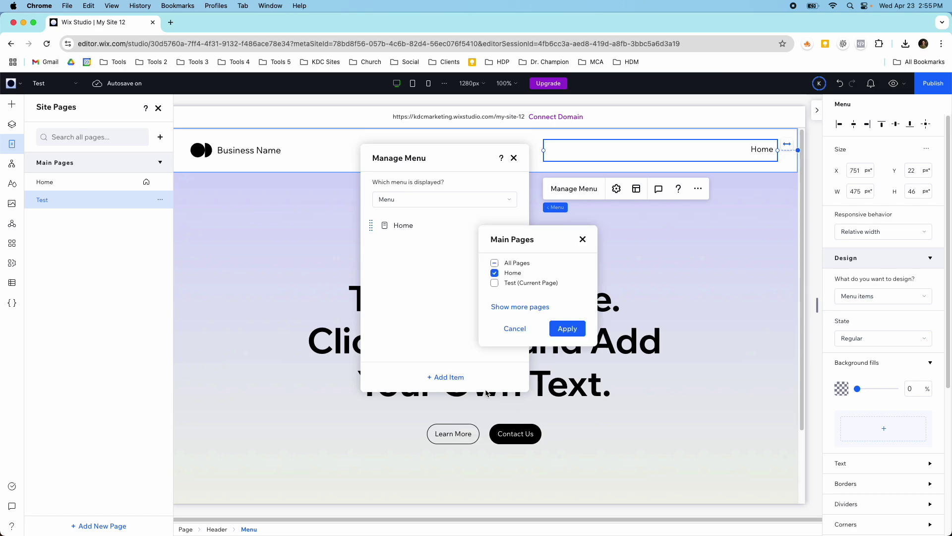
click(495, 284)
click(561, 329)
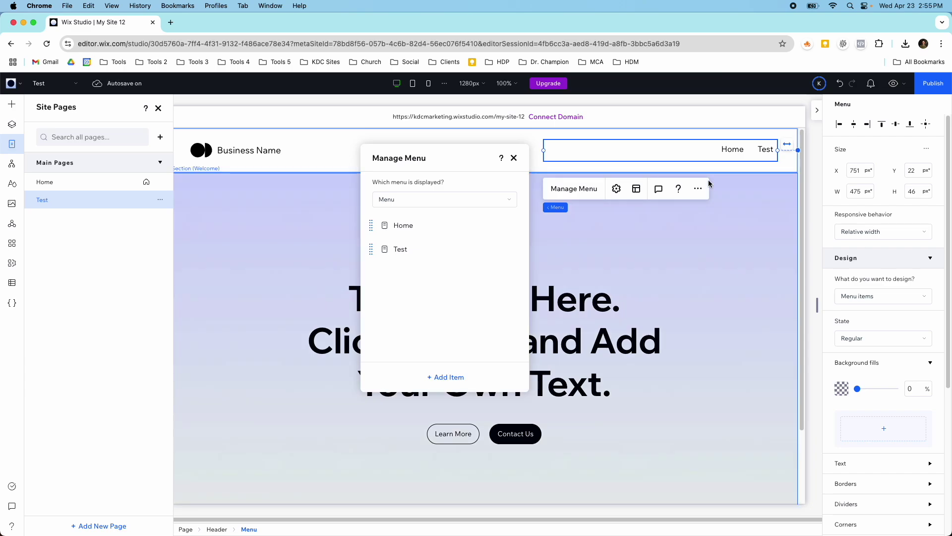
- Make Test a sub-item under Home so Home shows a dropdown in the header menu
click(514, 249)
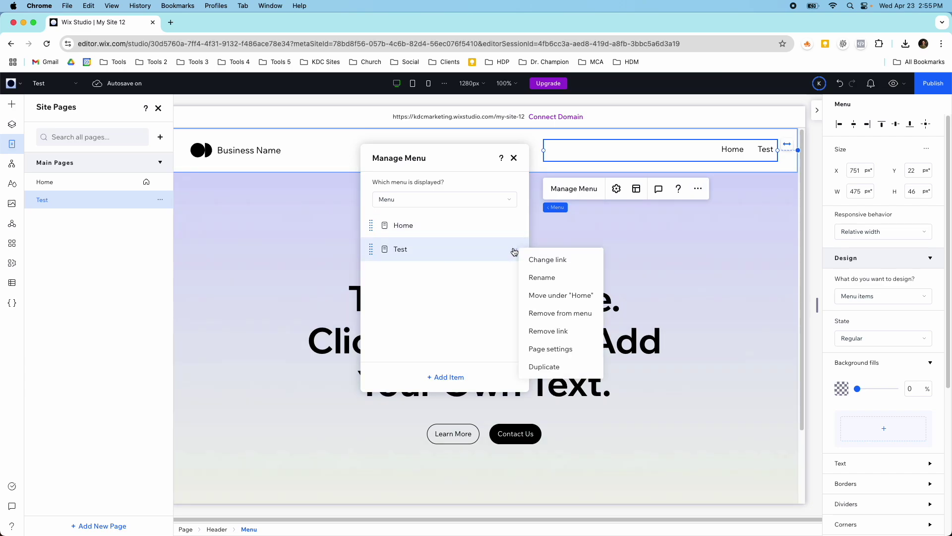
click(535, 295)
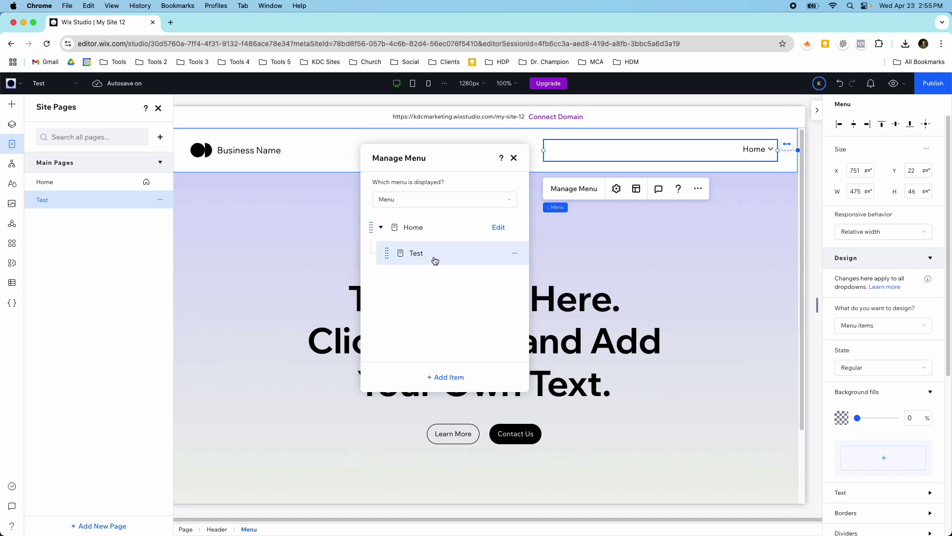
click(516, 254)
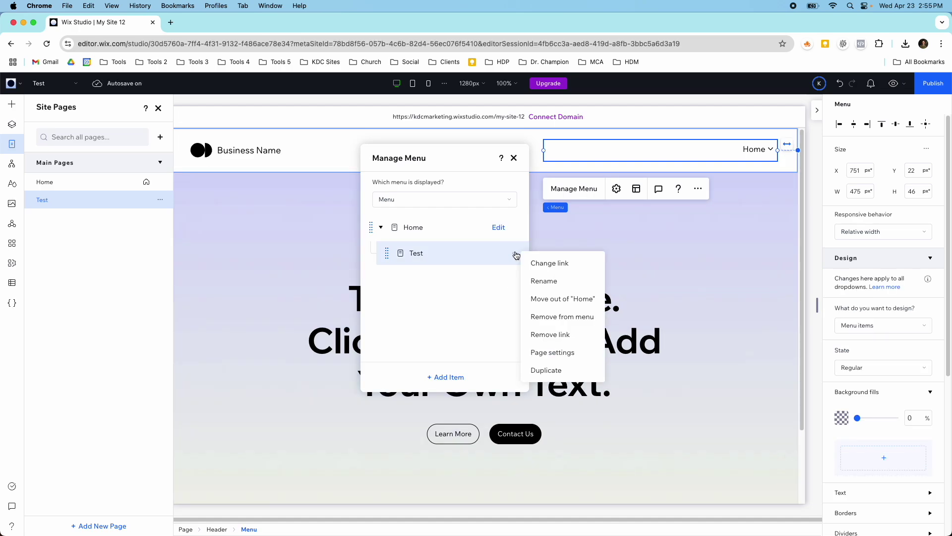
click(546, 299)
click(513, 249)
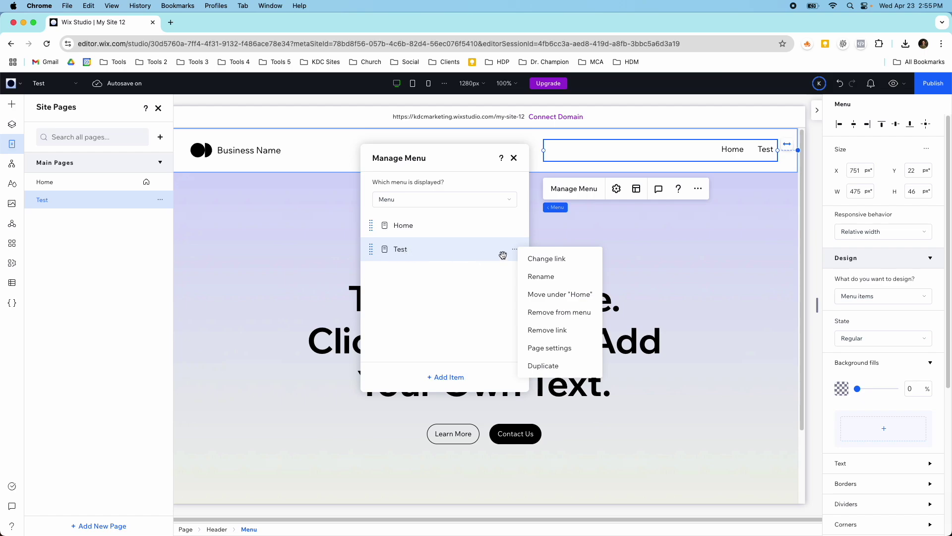
drag(387, 248, 403, 251)
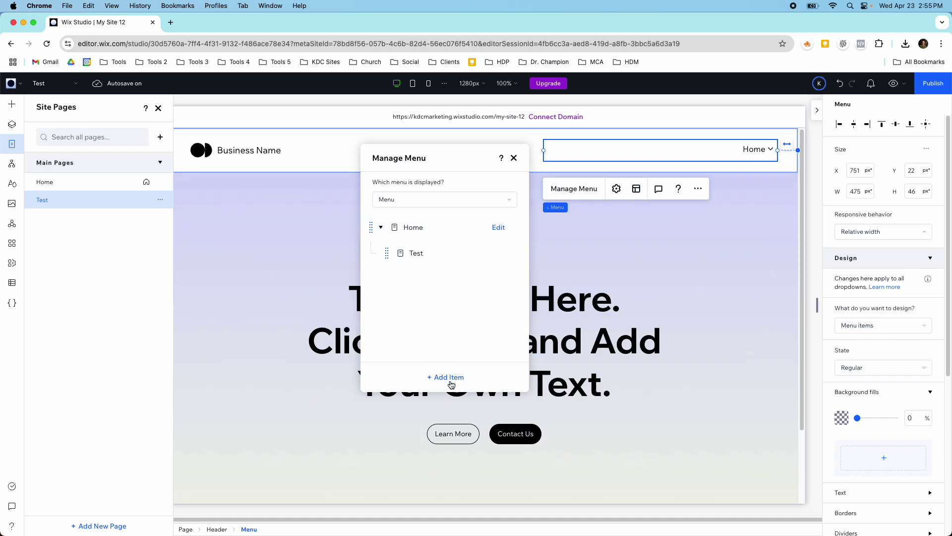
- Add three blank pages named Test 2, Test 3 and Test 4
click(102, 529)
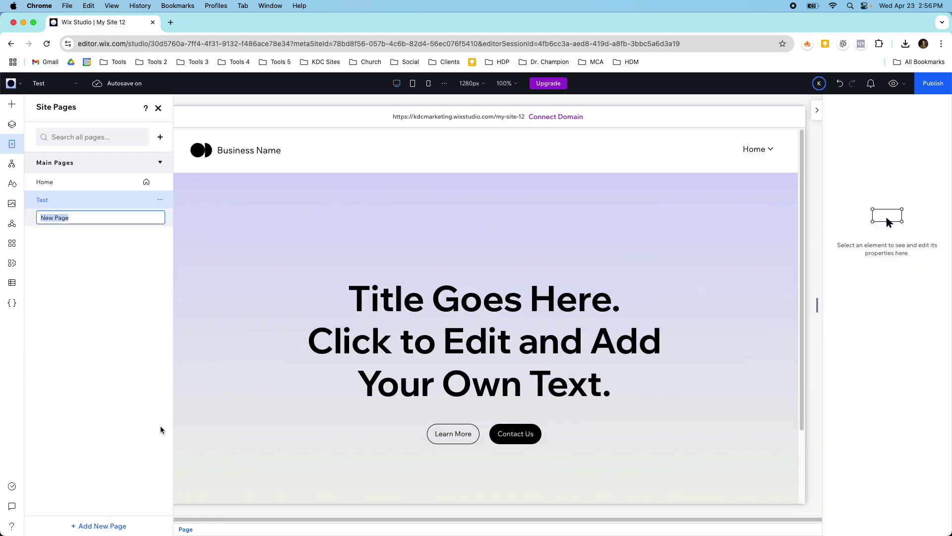
text(Test)
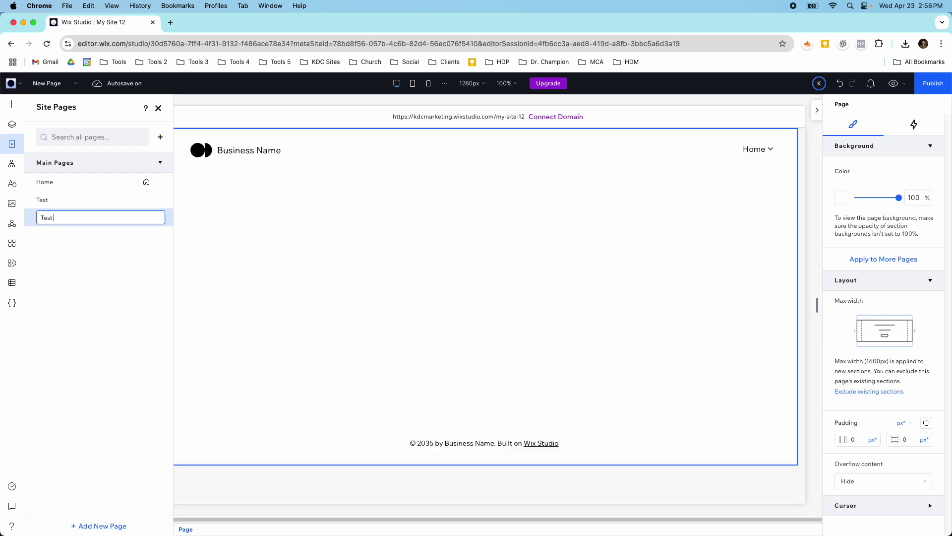
text( 2)
key(Return)
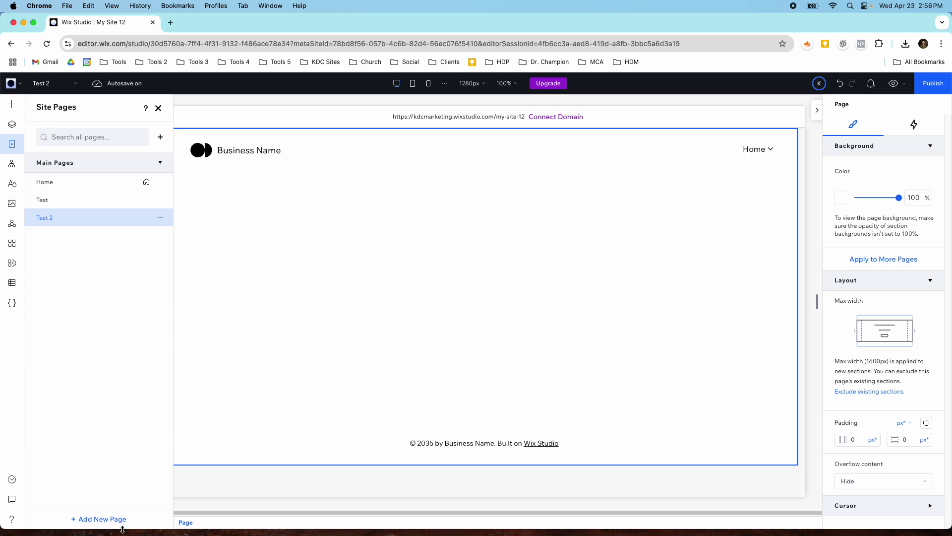
click(119, 518)
click(145, 431)
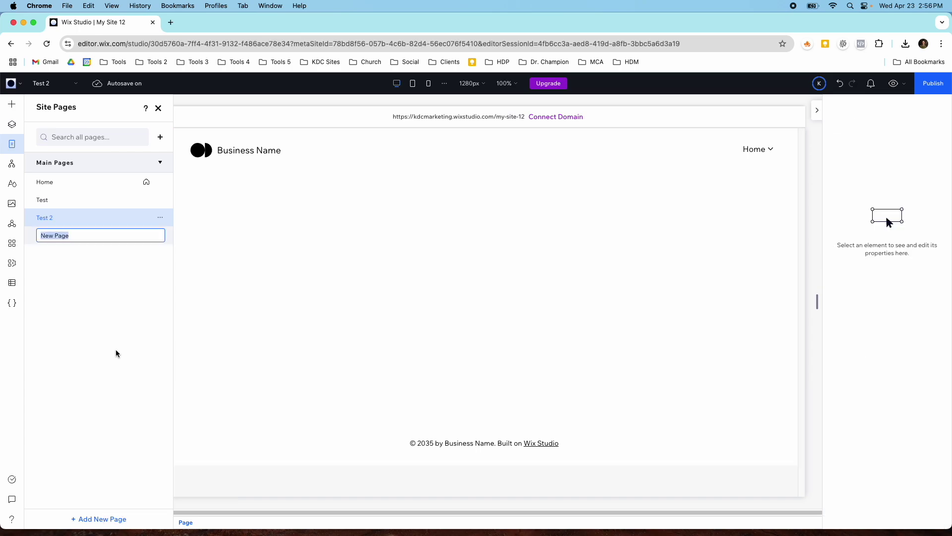
text(Test 3)
key(Return)
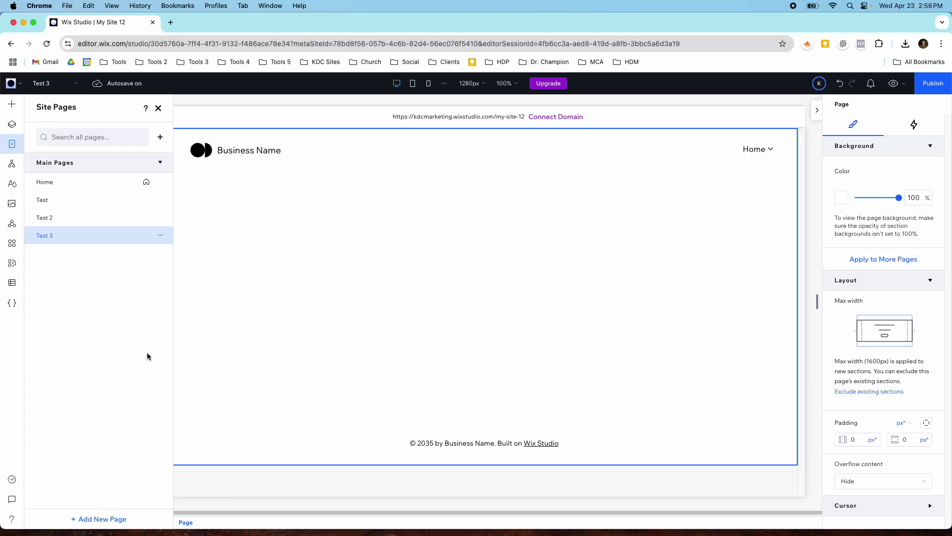
click(101, 518)
click(145, 431)
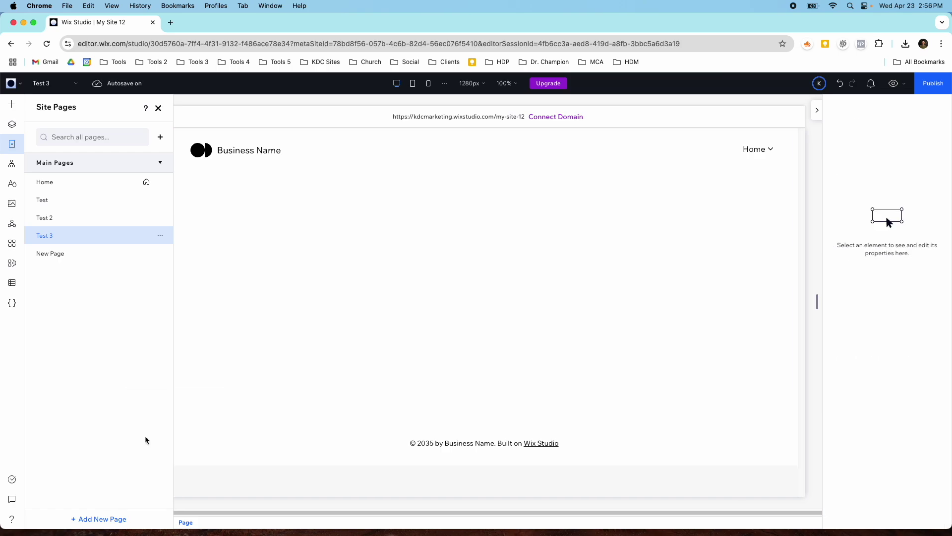
text(Test 4)
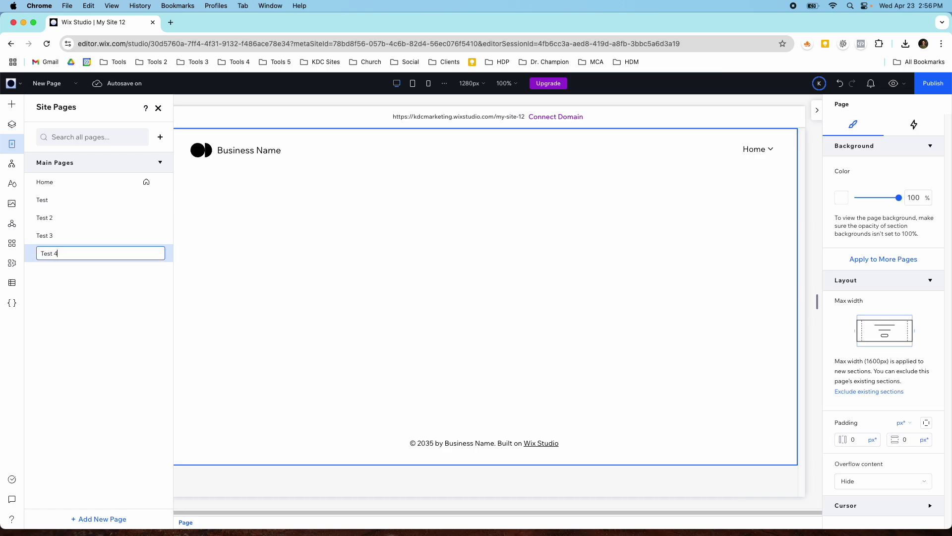
key(Return)
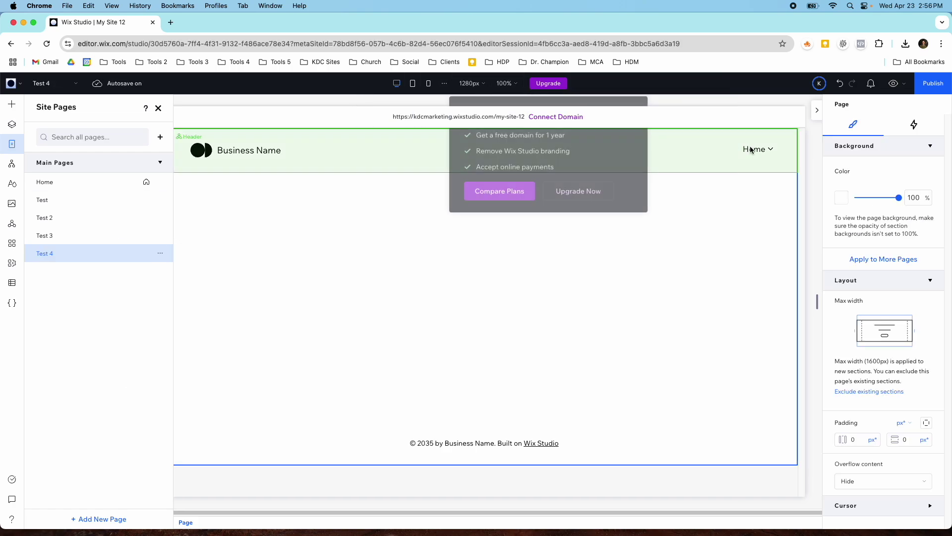
click(752, 149)
- Add Test, Test 2, Test 3 and Test 4 from Main pages to the header menu in one go
click(753, 149)
click(570, 189)
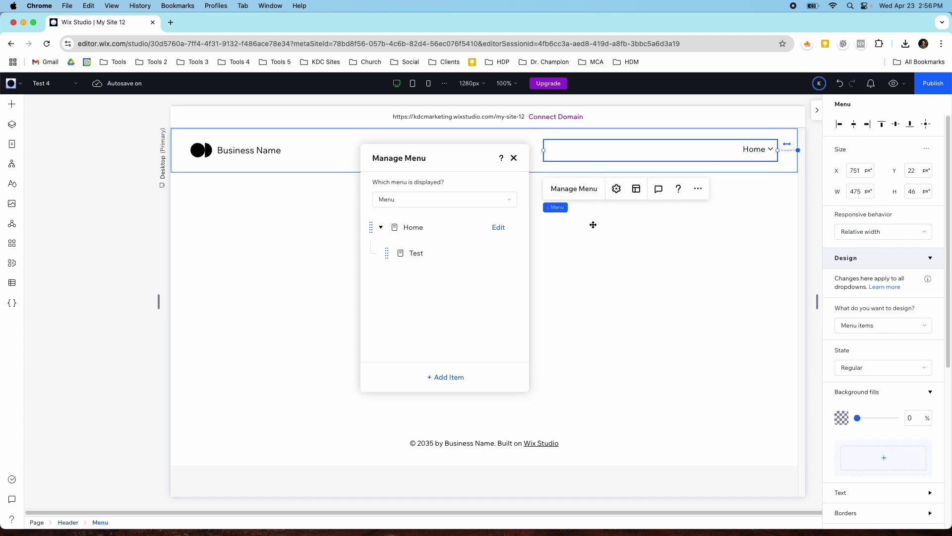
click(457, 376)
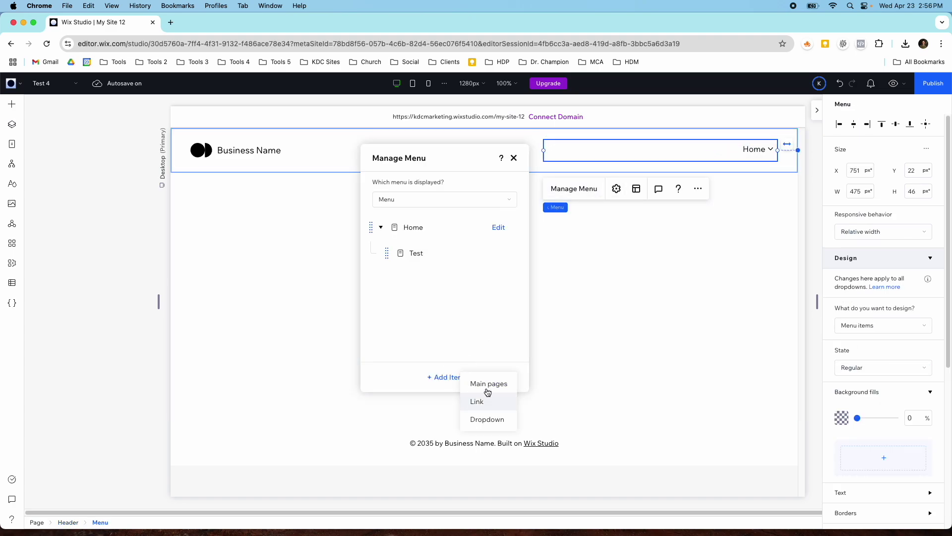
click(485, 383)
click(501, 280)
click(501, 290)
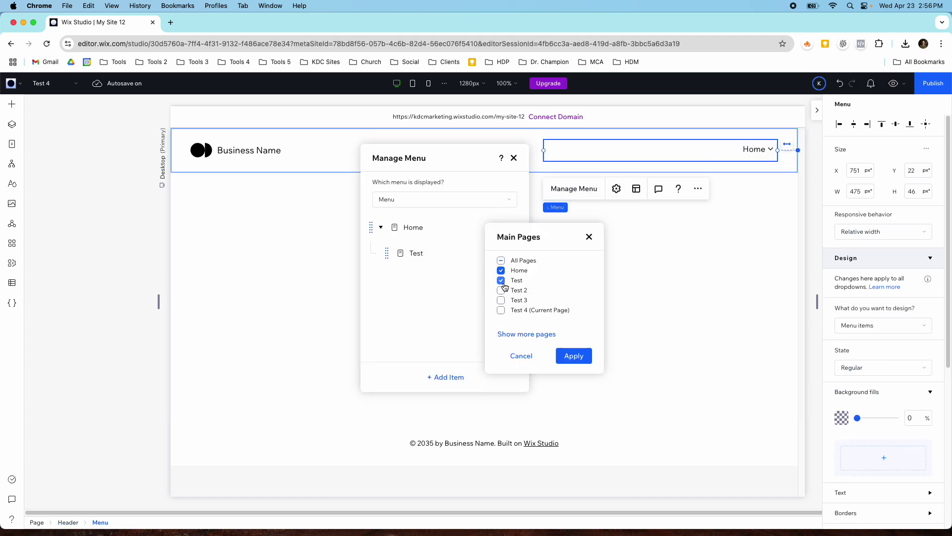
click(501, 300)
click(501, 310)
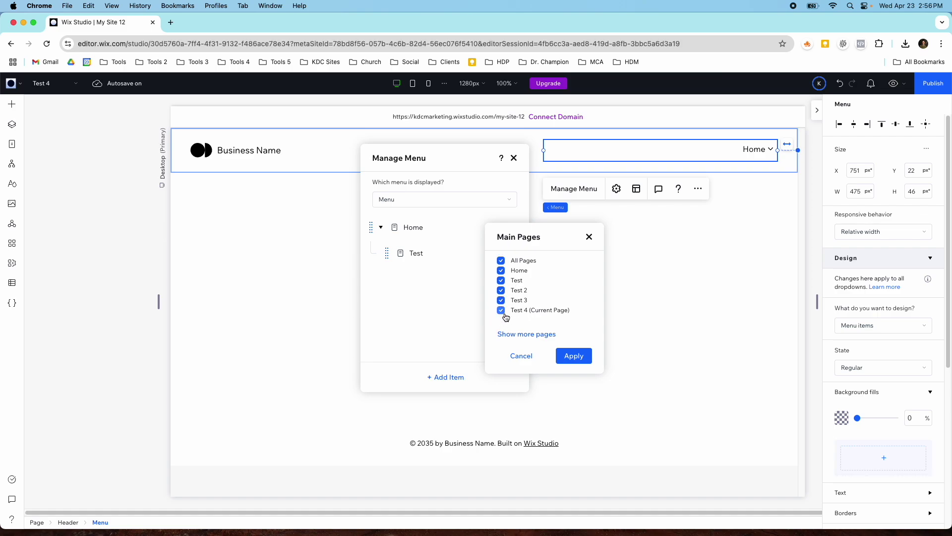
click(563, 355)
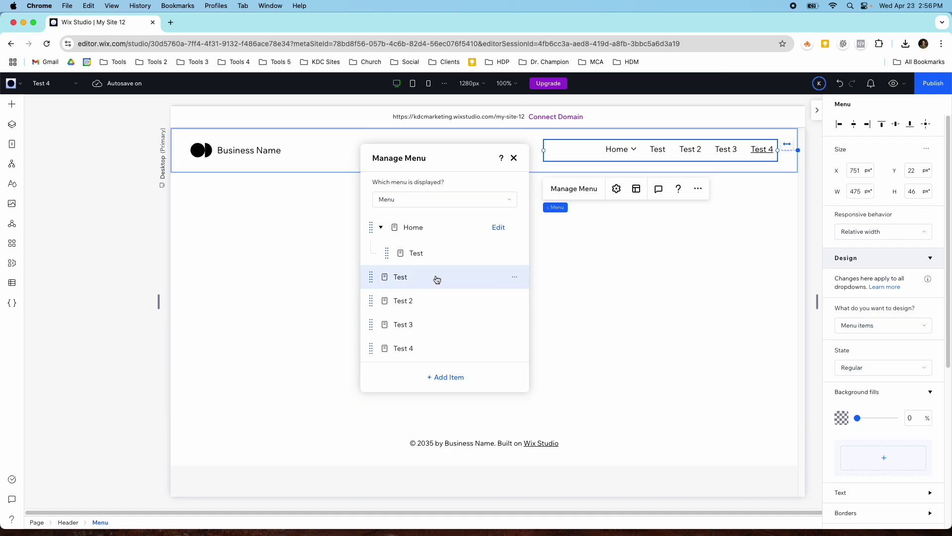
- Remove the duplicate top-level Test item from the header menu and reopen Site Pages
click(515, 276)
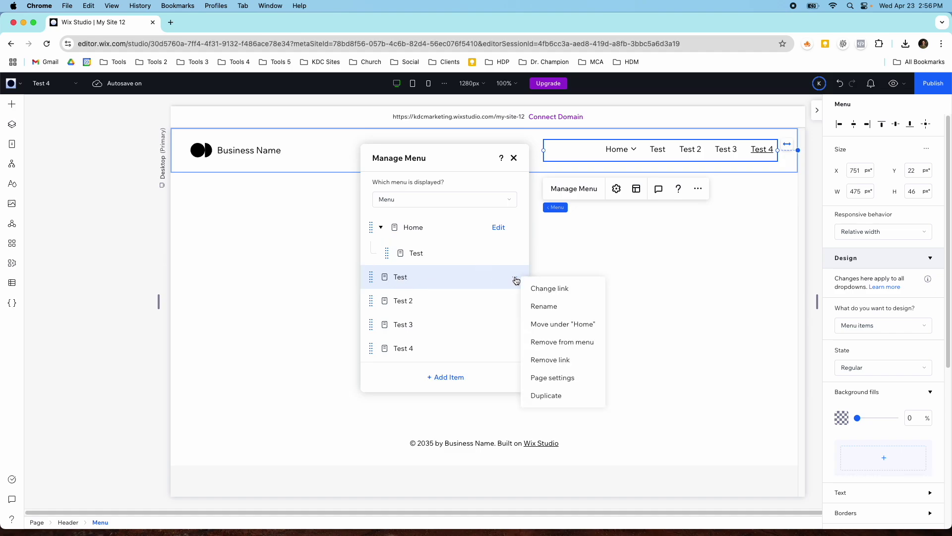
click(551, 341)
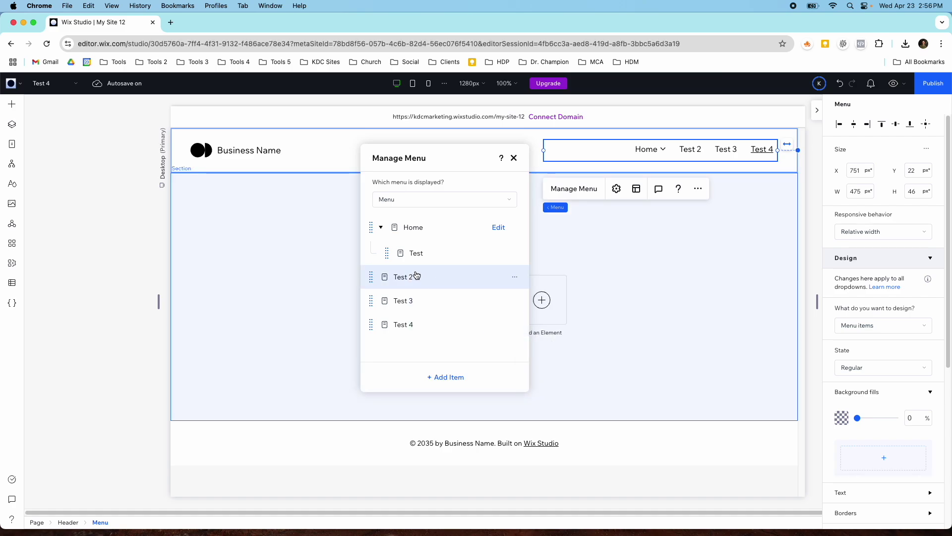
click(513, 157)
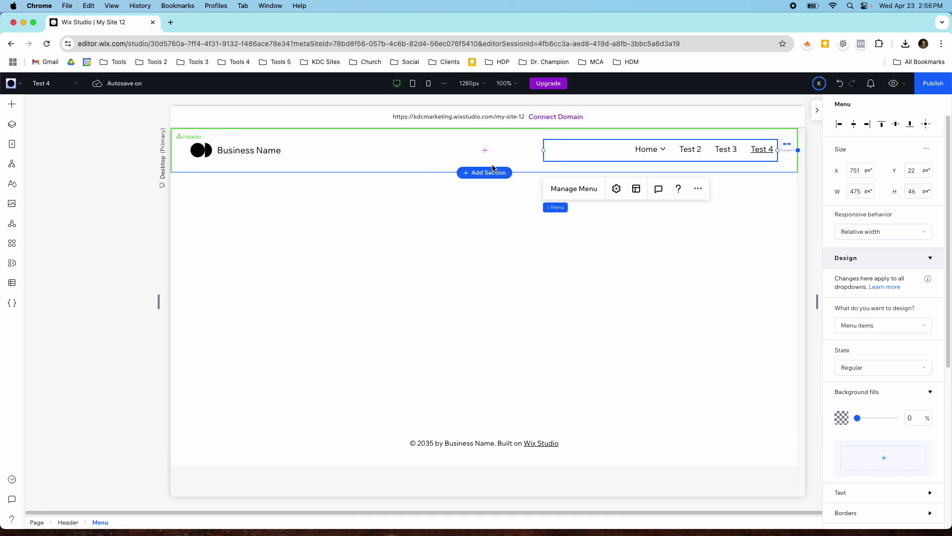
click(18, 150)
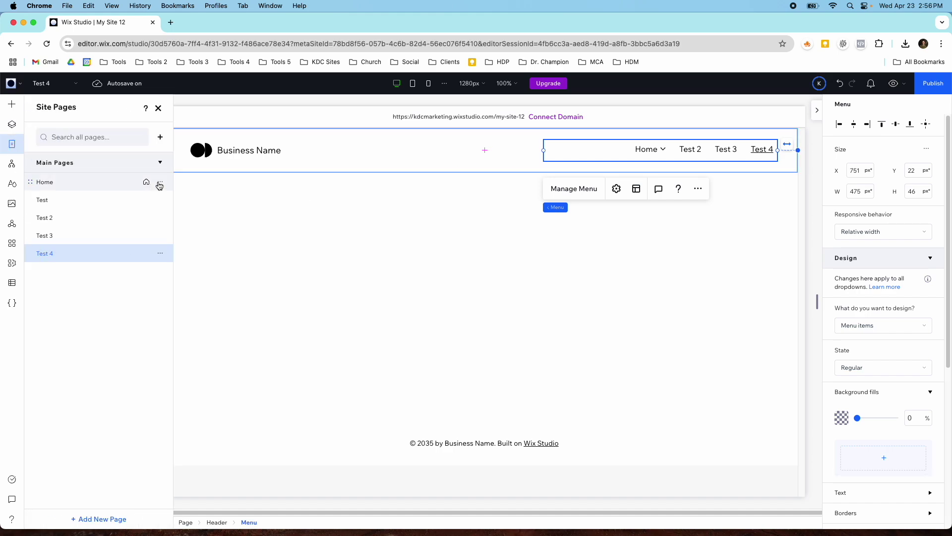
- Dismiss the new-page options, then review Test 3's SEO Basics settings from Site Pages and close them
click(109, 524)
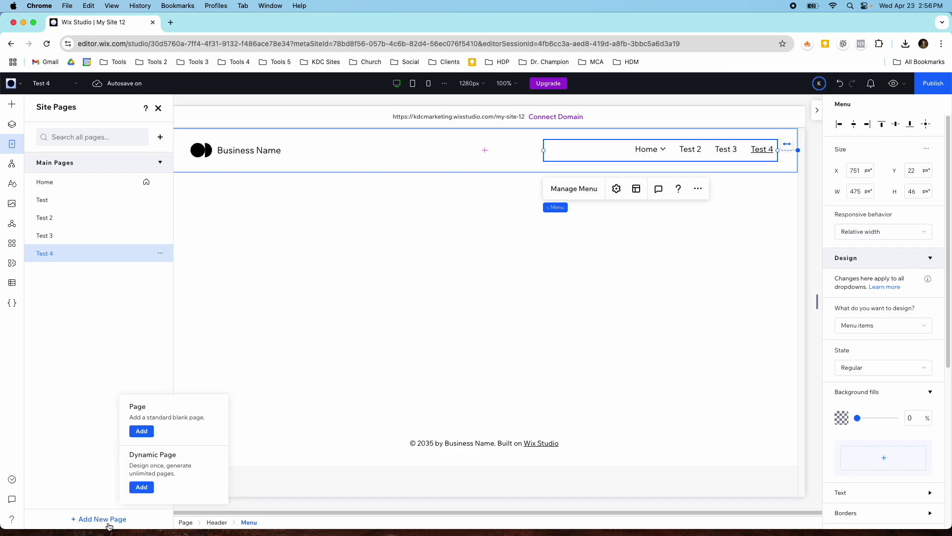
click(183, 288)
click(12, 144)
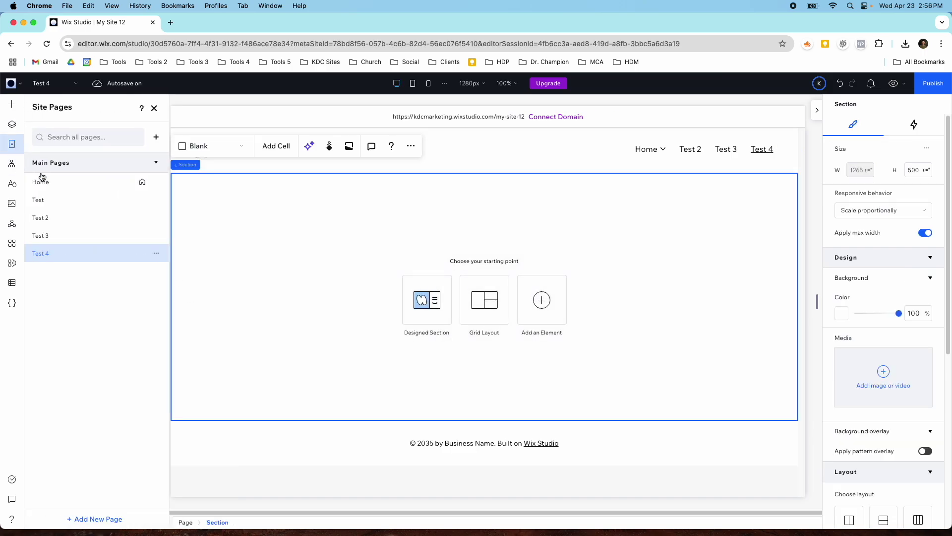
click(160, 238)
click(185, 265)
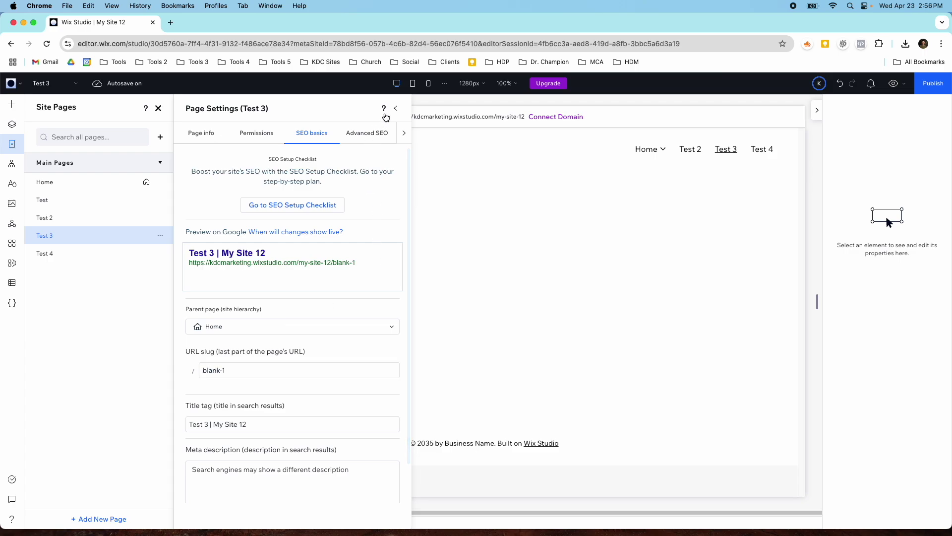
click(395, 109)
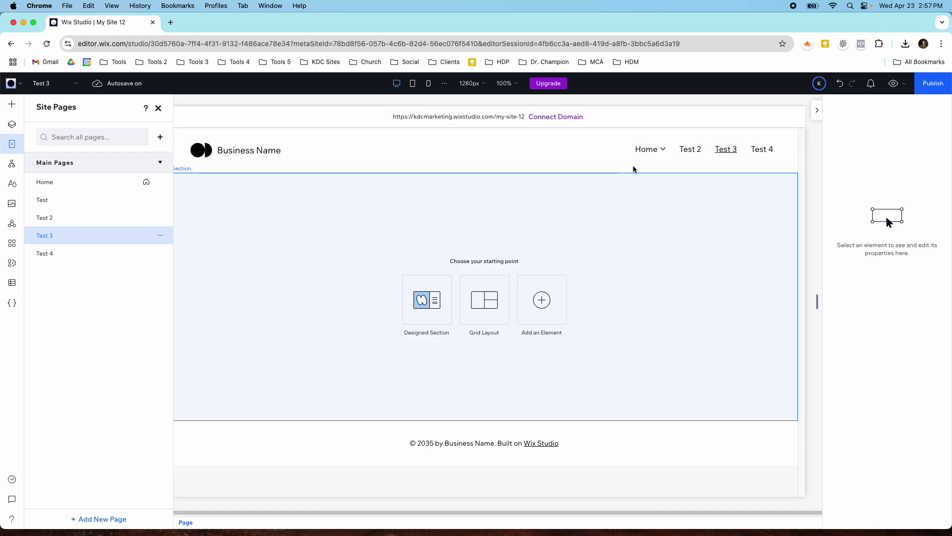
click(641, 154)
- Open Manage Menu for the header menu and cancel adding Main pages, keeping Home, Test, Test 2–4
click(652, 150)
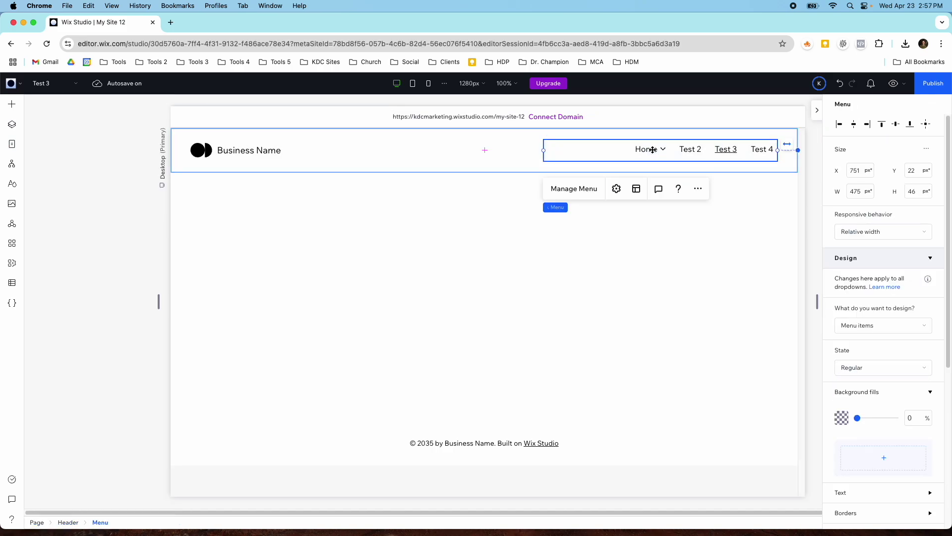
click(586, 192)
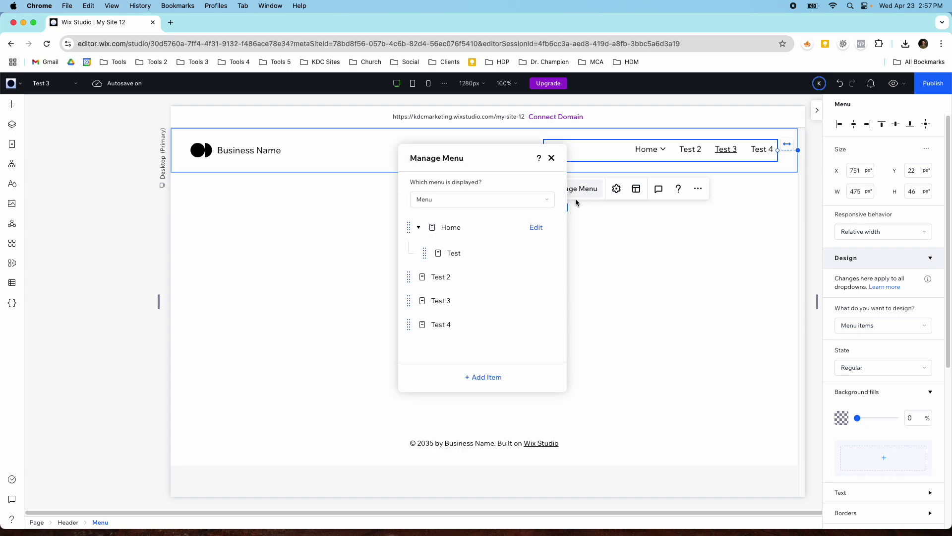
click(497, 378)
click(509, 389)
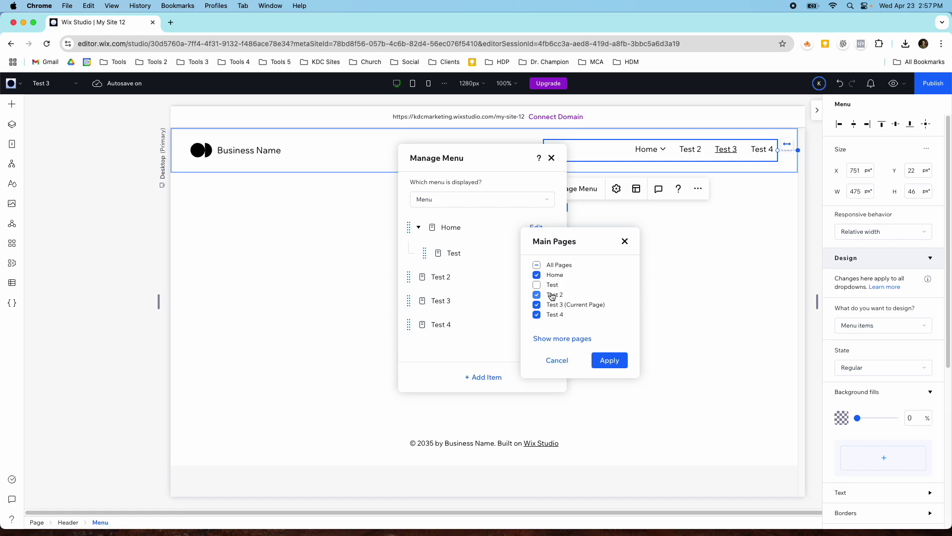
click(557, 360)
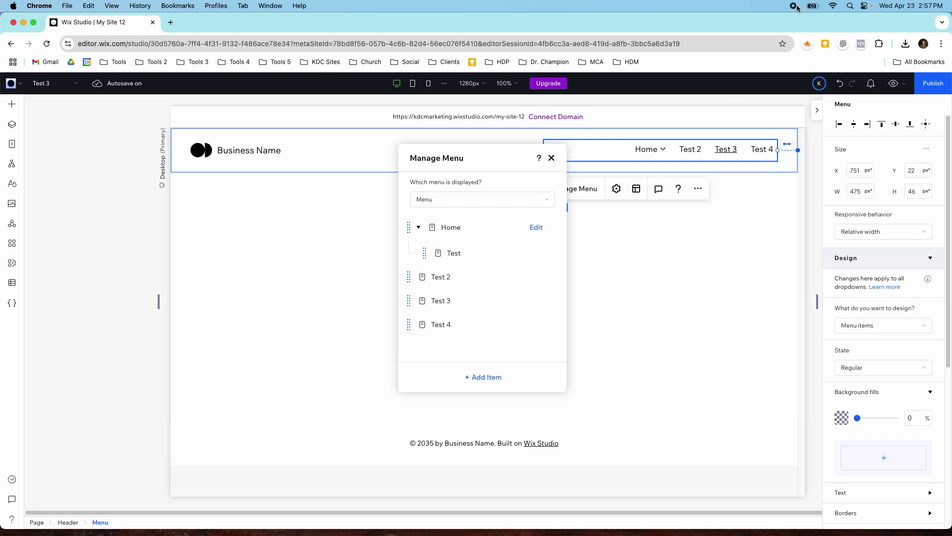